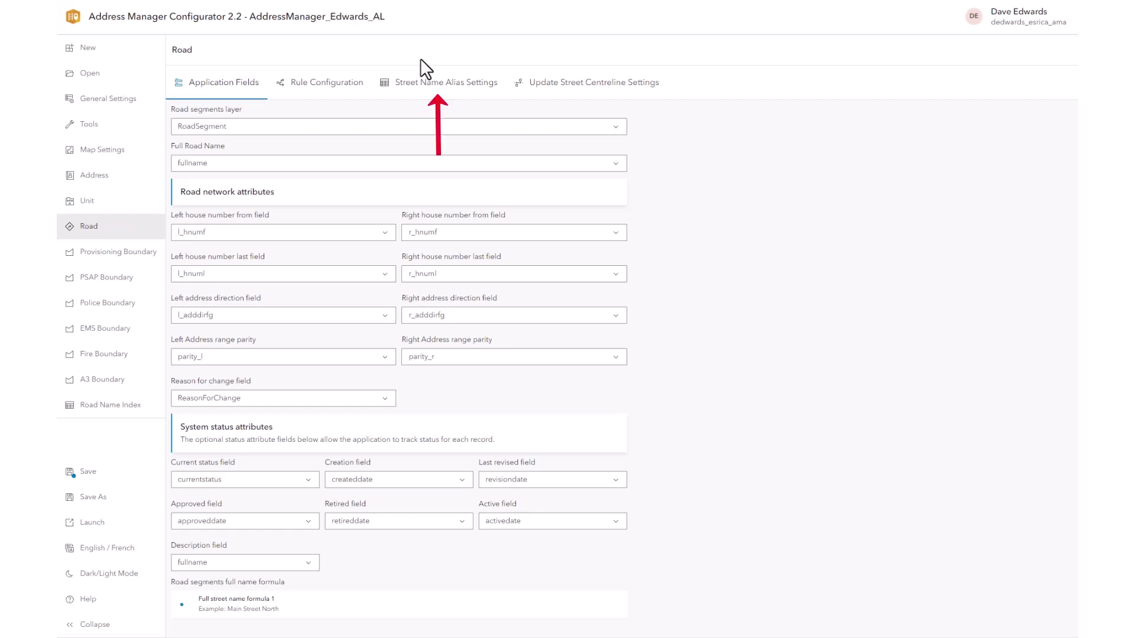
Choose StreetNameAliasTable as the Road street name alias table under Street Name Alias Settings
click(432, 85)
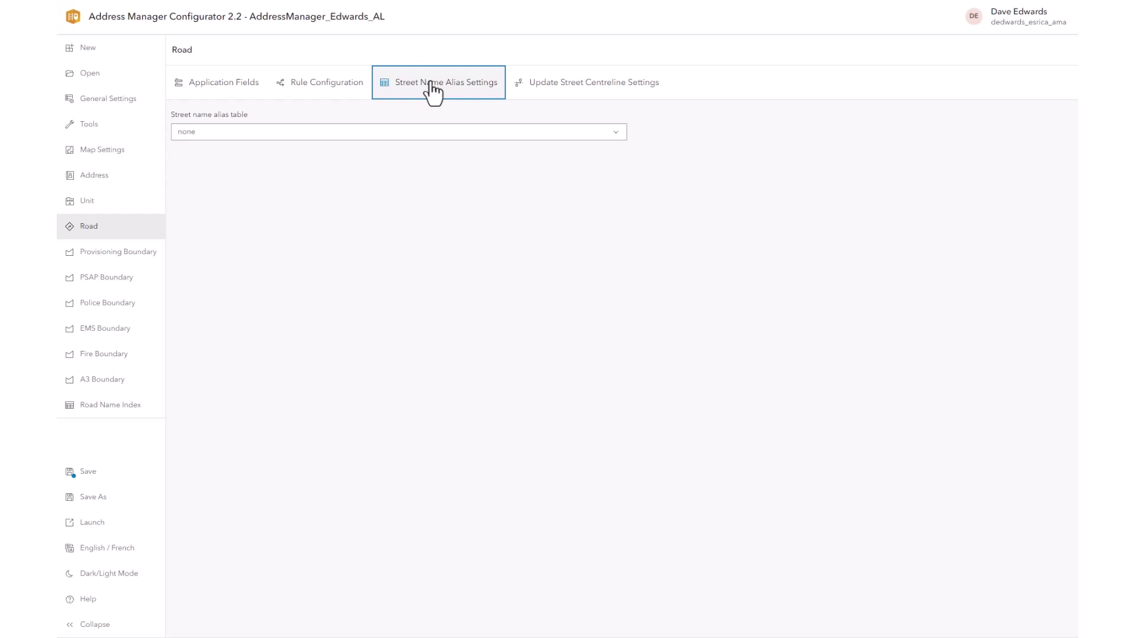
click(609, 136)
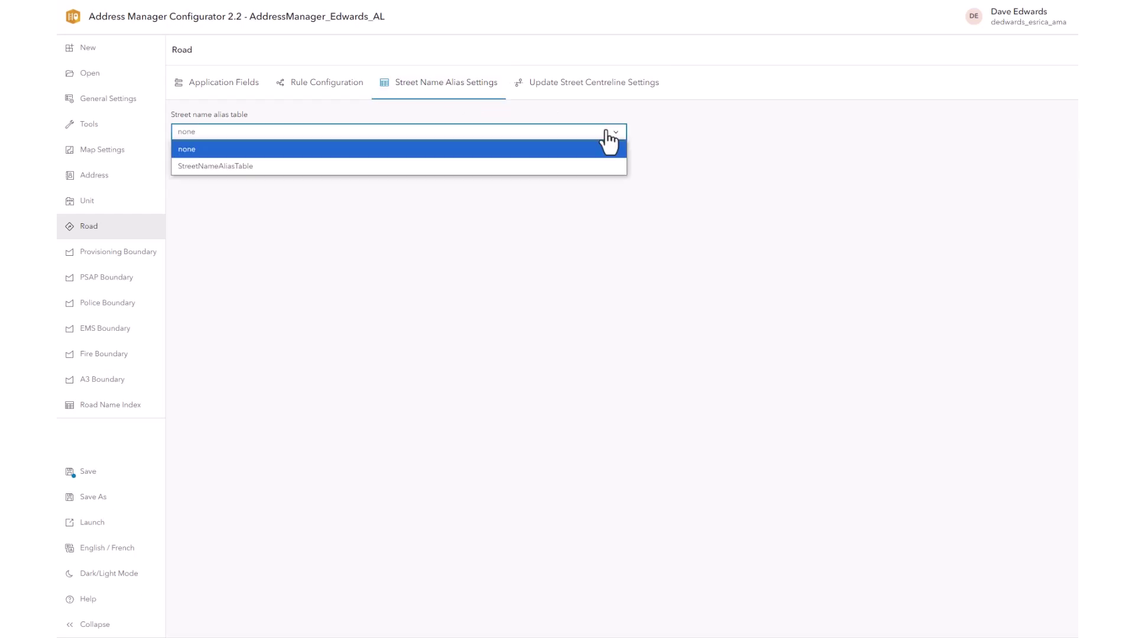
click(373, 166)
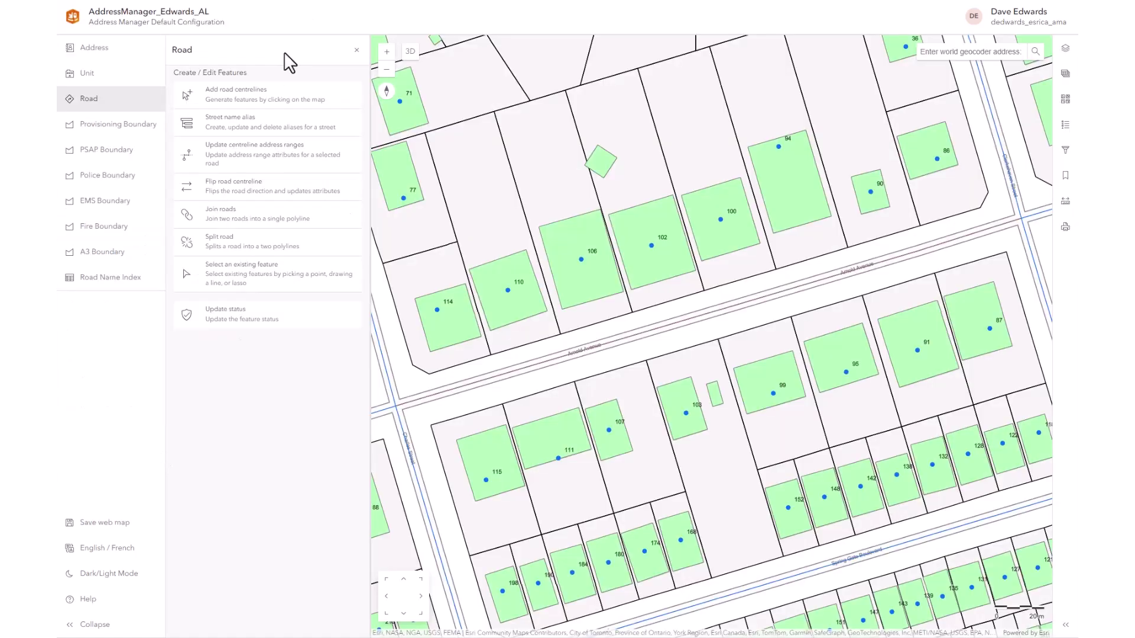
Add and save a 'Temporary' street name alias with post type Beach for Arnold Avenue
click(273, 122)
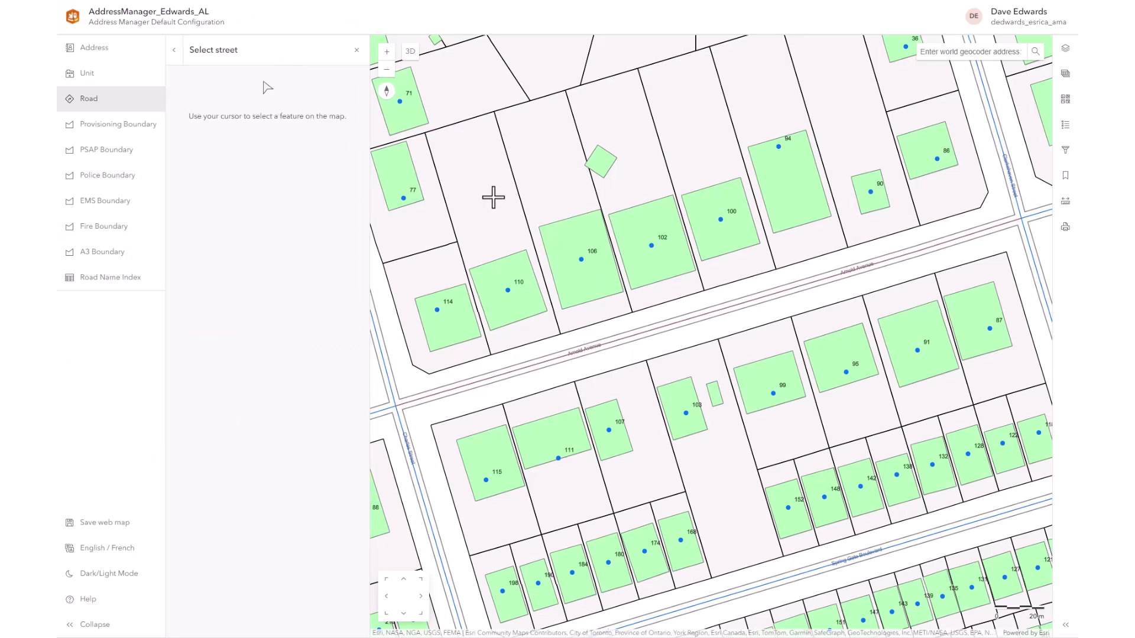
click(532, 365)
click(350, 107)
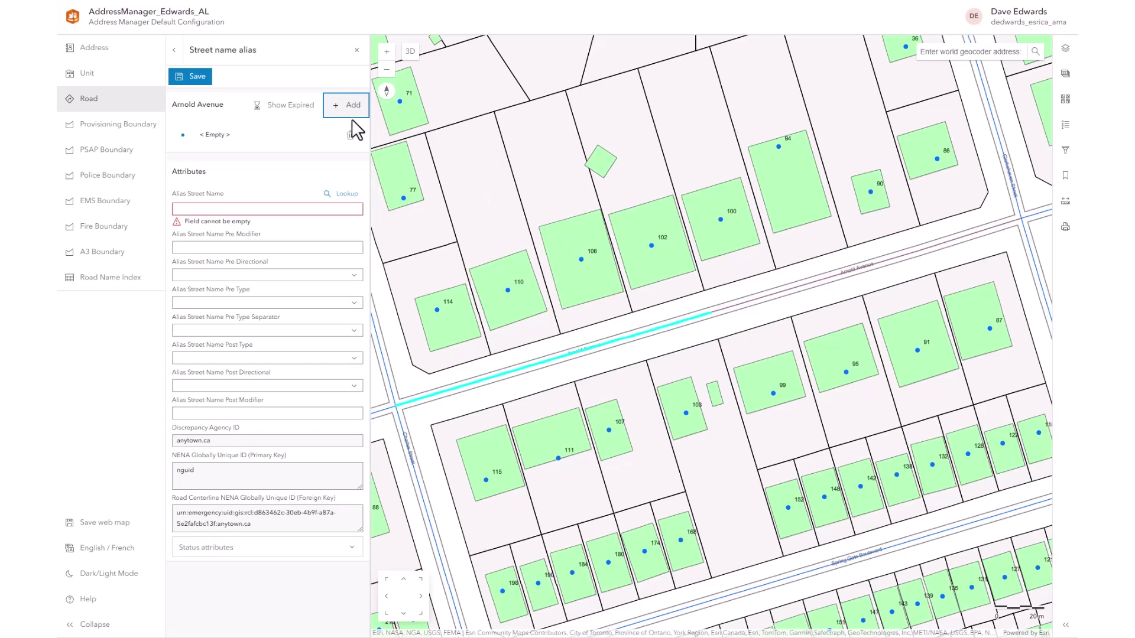
click(246, 208)
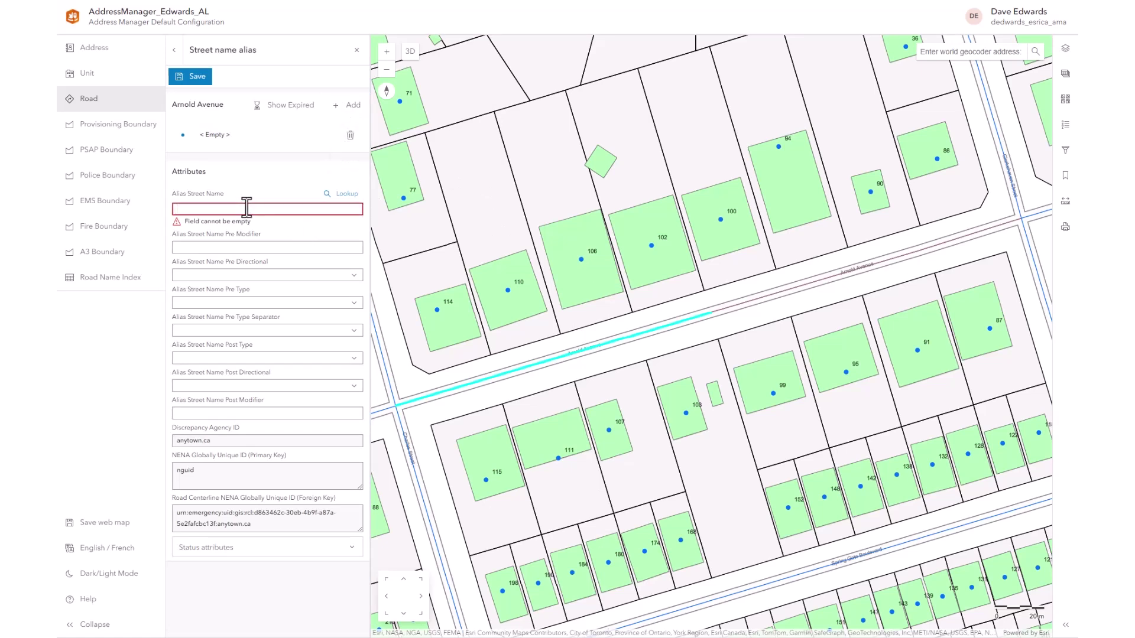
text(Temporary)
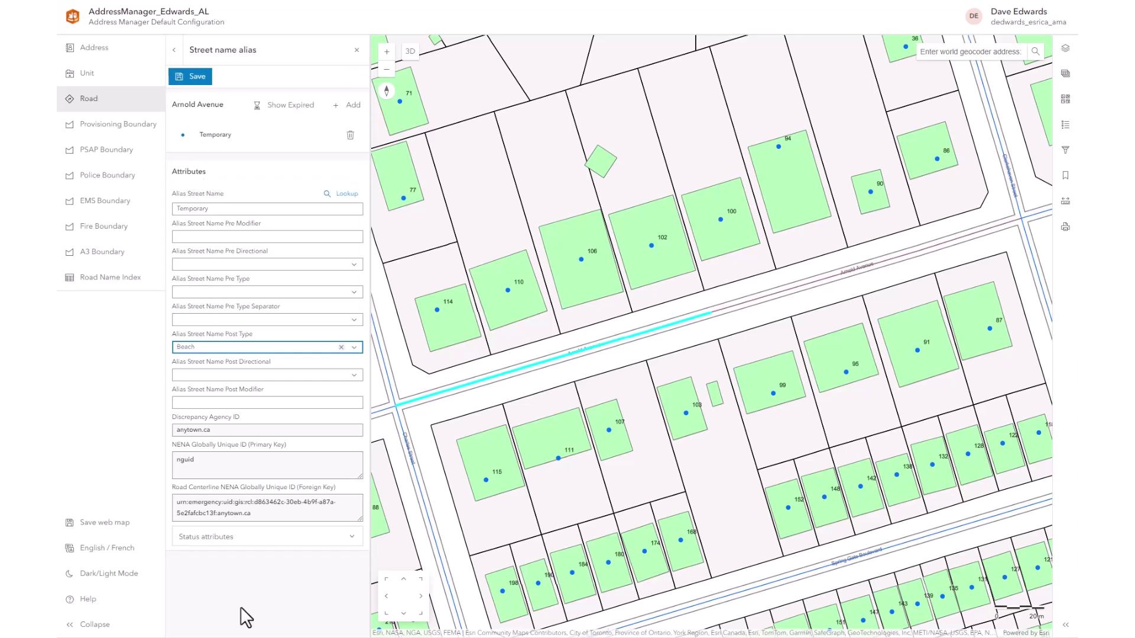
click(205, 80)
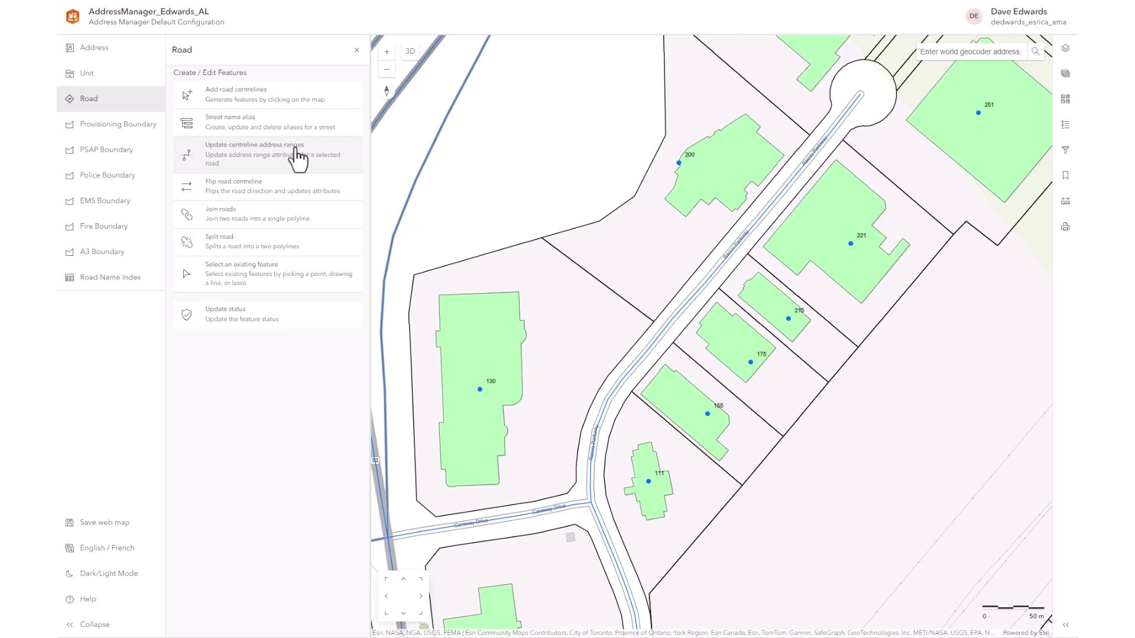
Update Racco Parkway's ranges with a 60 search buffer: left 130–240, right 111–251, saved
click(295, 149)
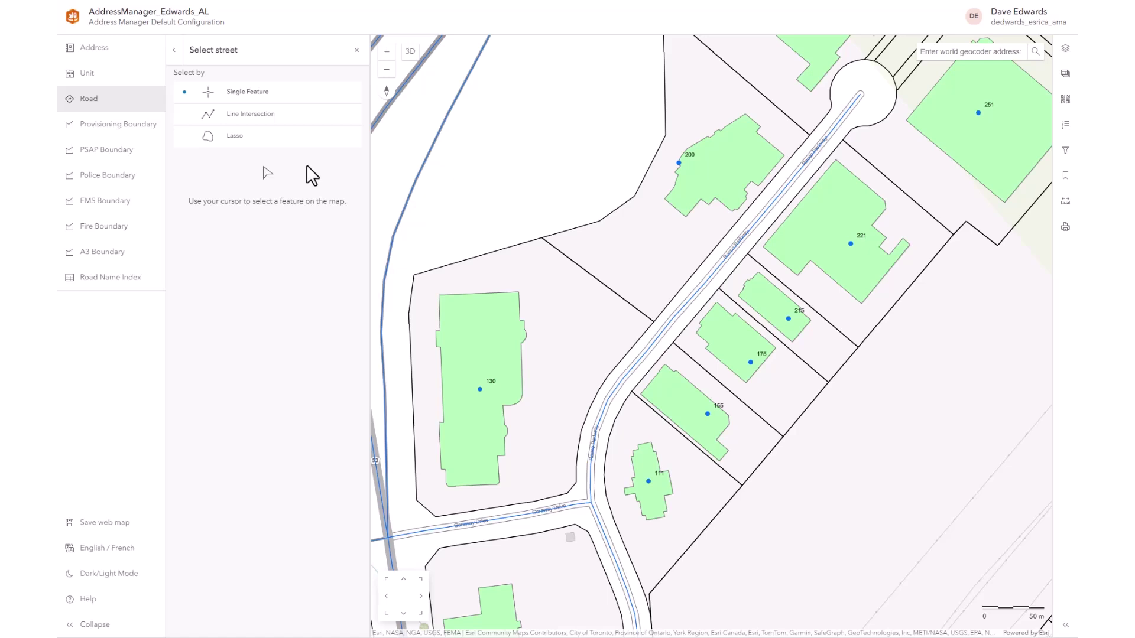
click(701, 282)
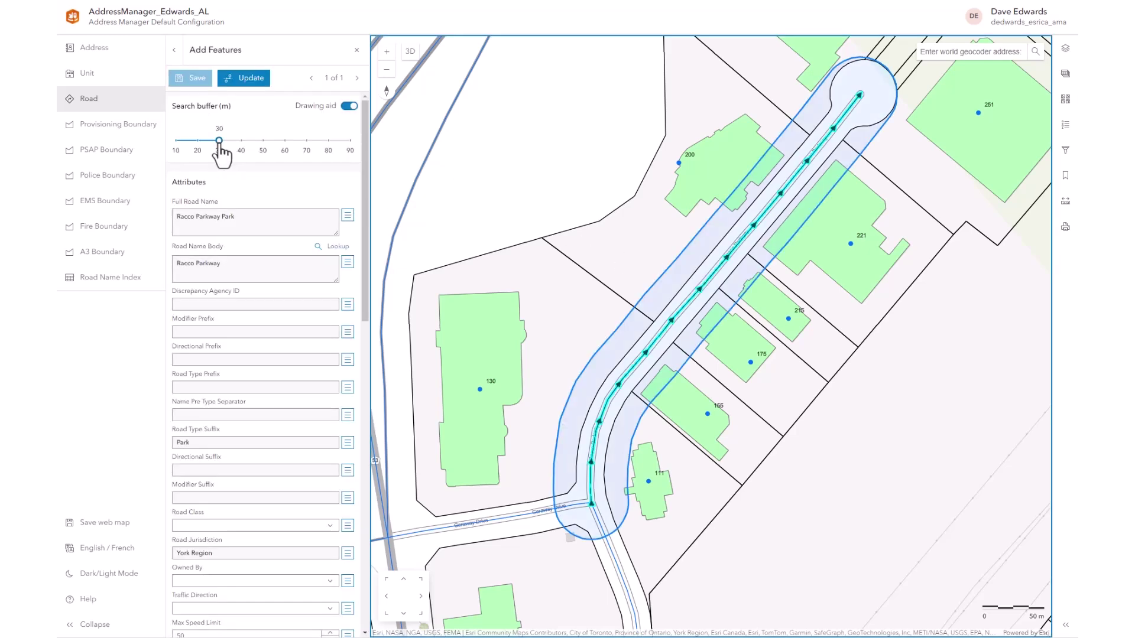
click(218, 141)
drag(218, 141, 285, 141)
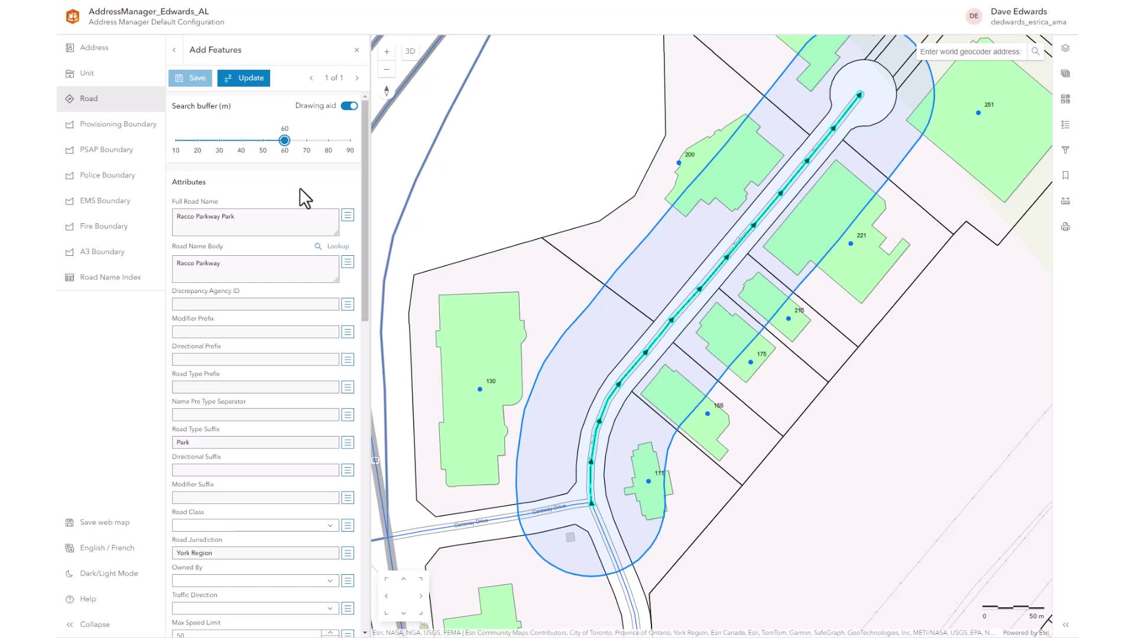
scroll(286, 402, down, 5)
scroll(288, 395, down, 3)
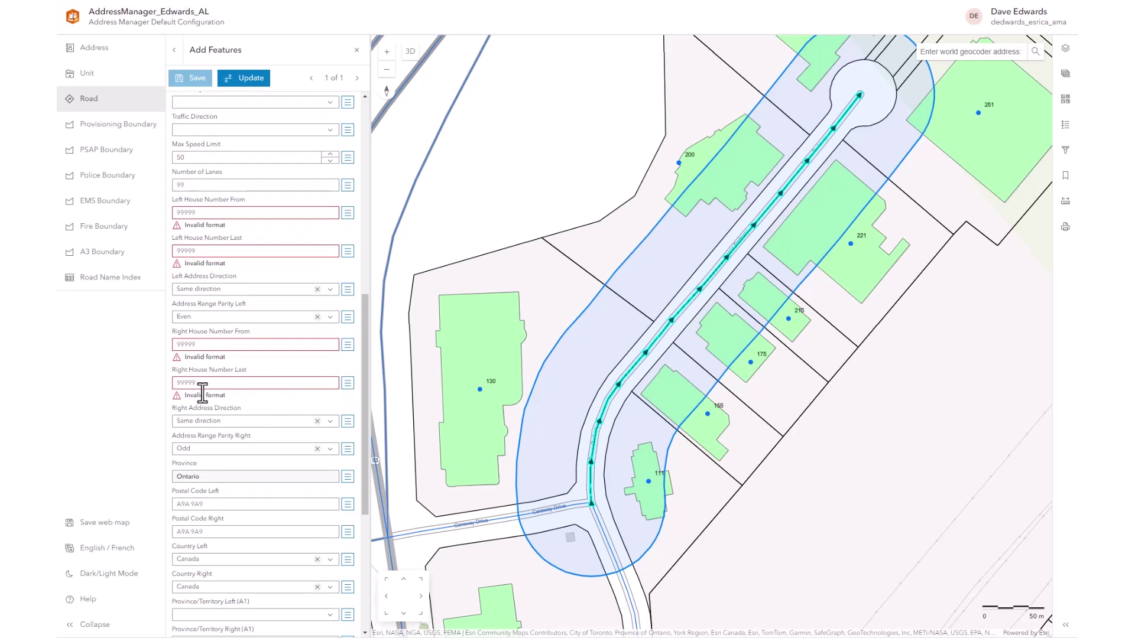
click(253, 79)
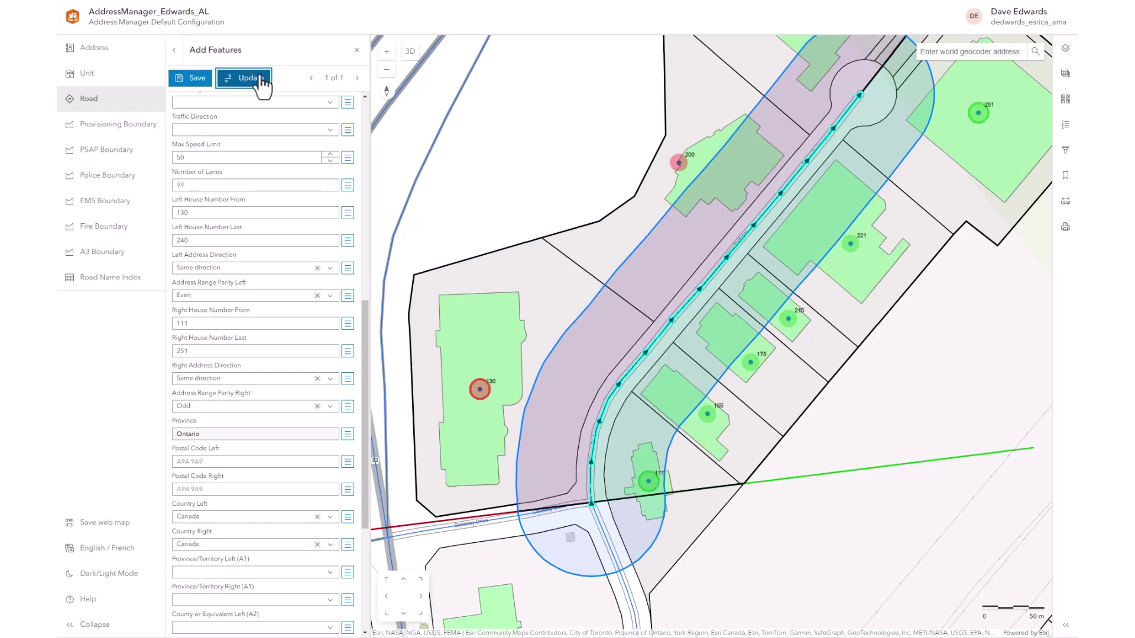
click(262, 82)
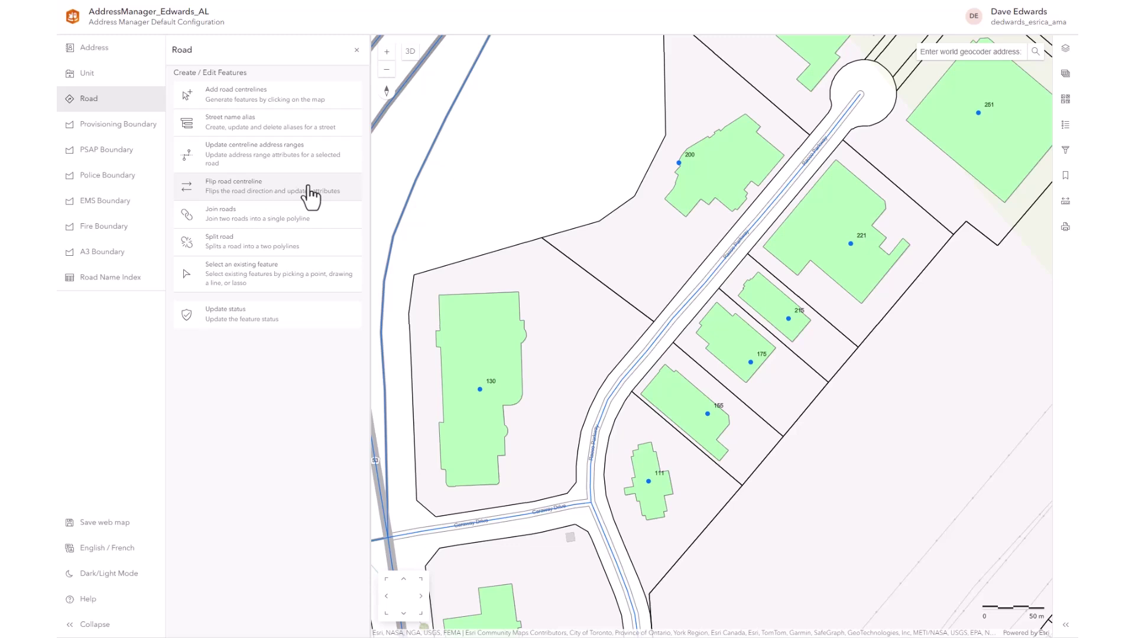
Flip Racco Parkway so its ranges become left 111–251 odd, right 130–240 even
click(281, 194)
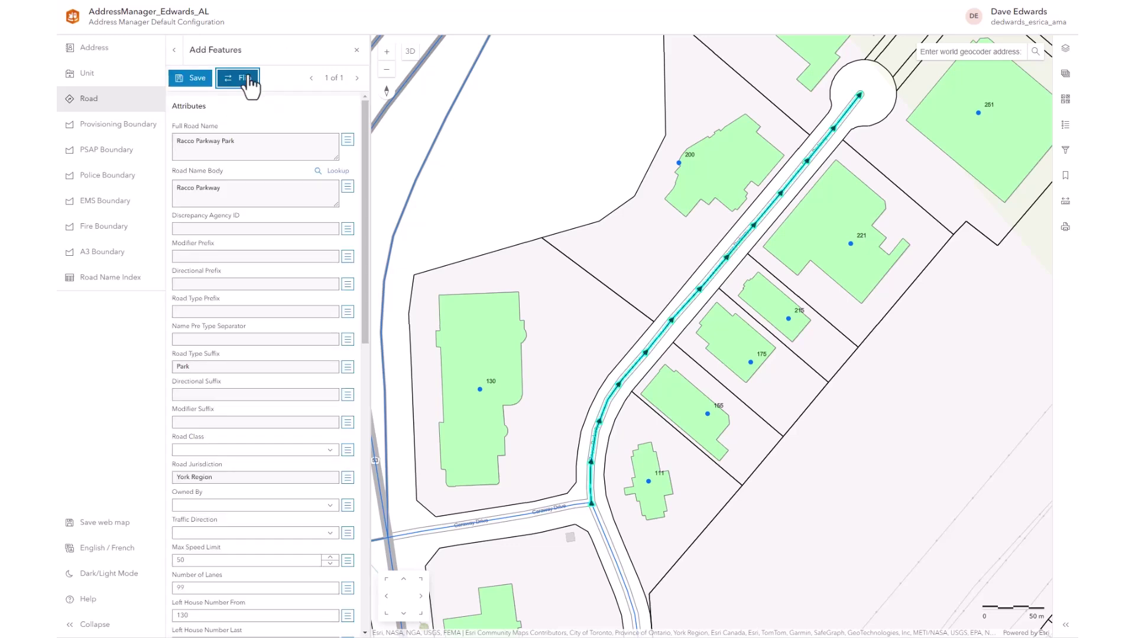
click(244, 78)
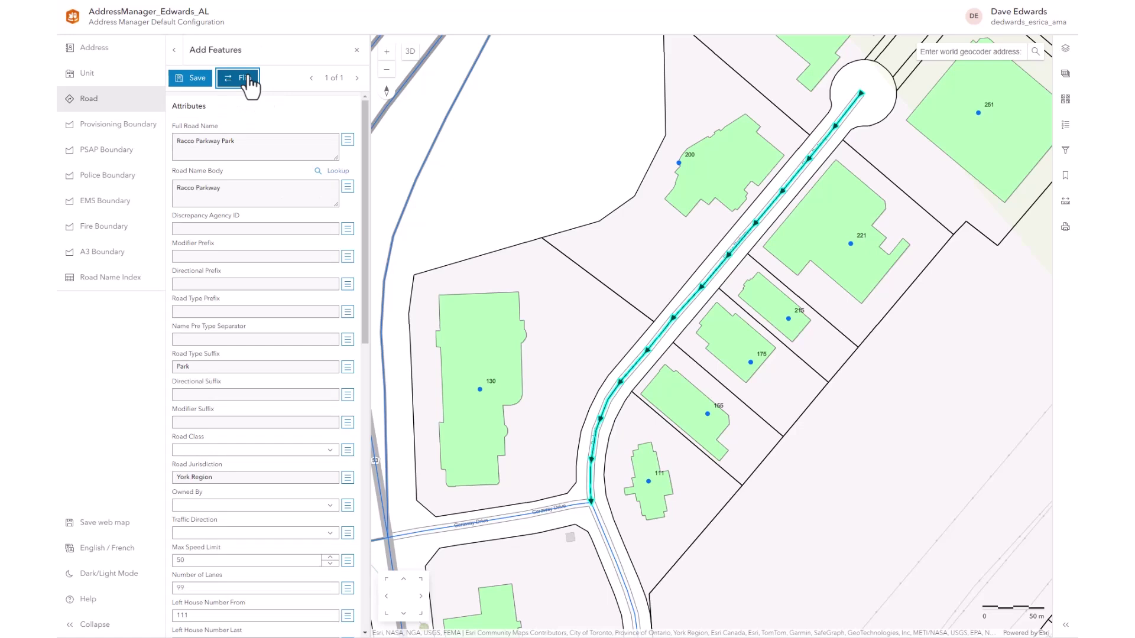
scroll(284, 255, down, 7)
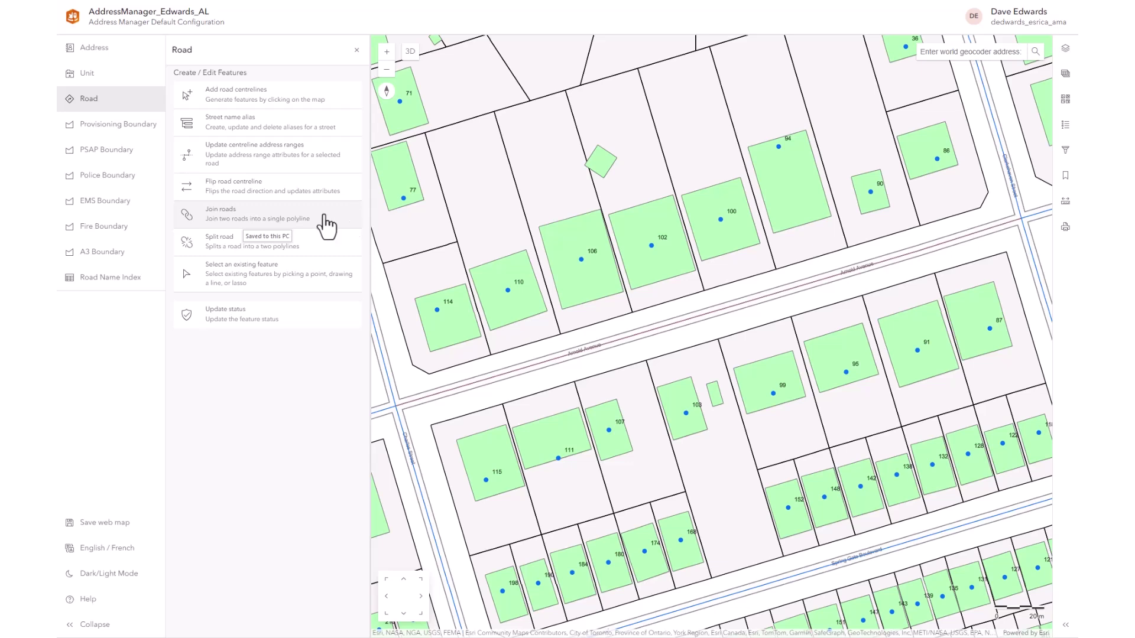
Join Arnold Avenue's first and second road segments into one road
click(327, 224)
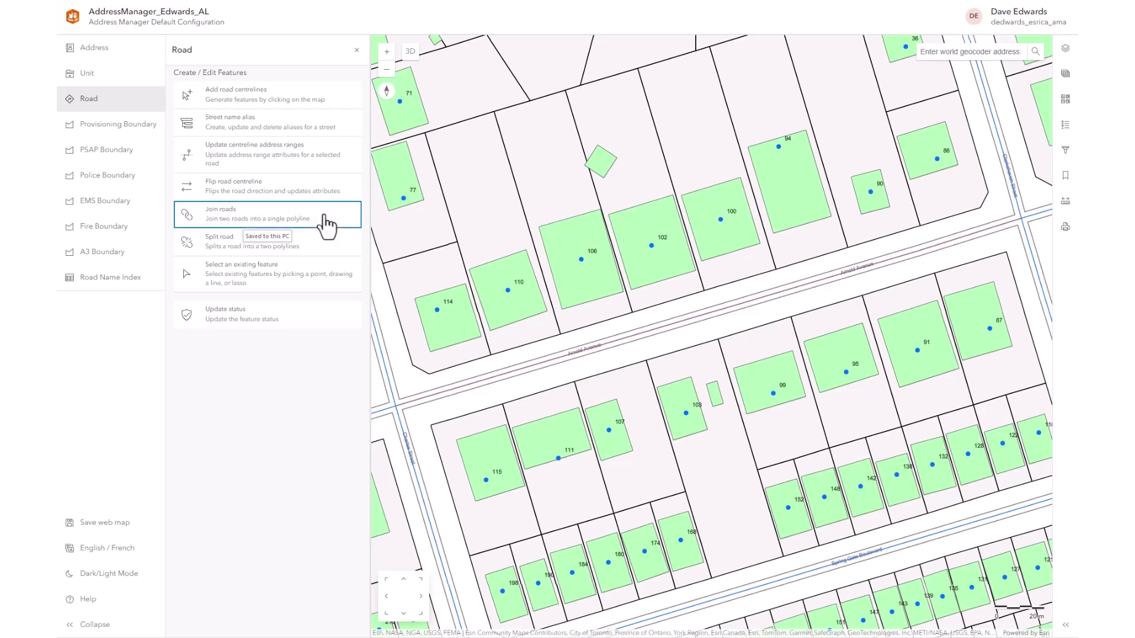
click(555, 360)
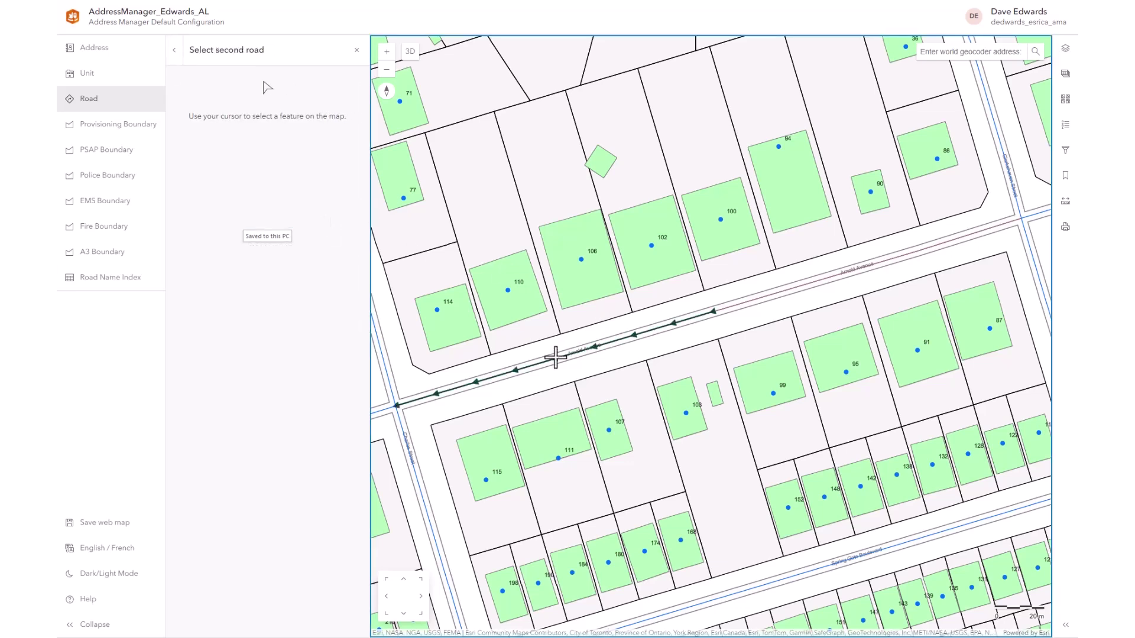
click(802, 288)
click(191, 74)
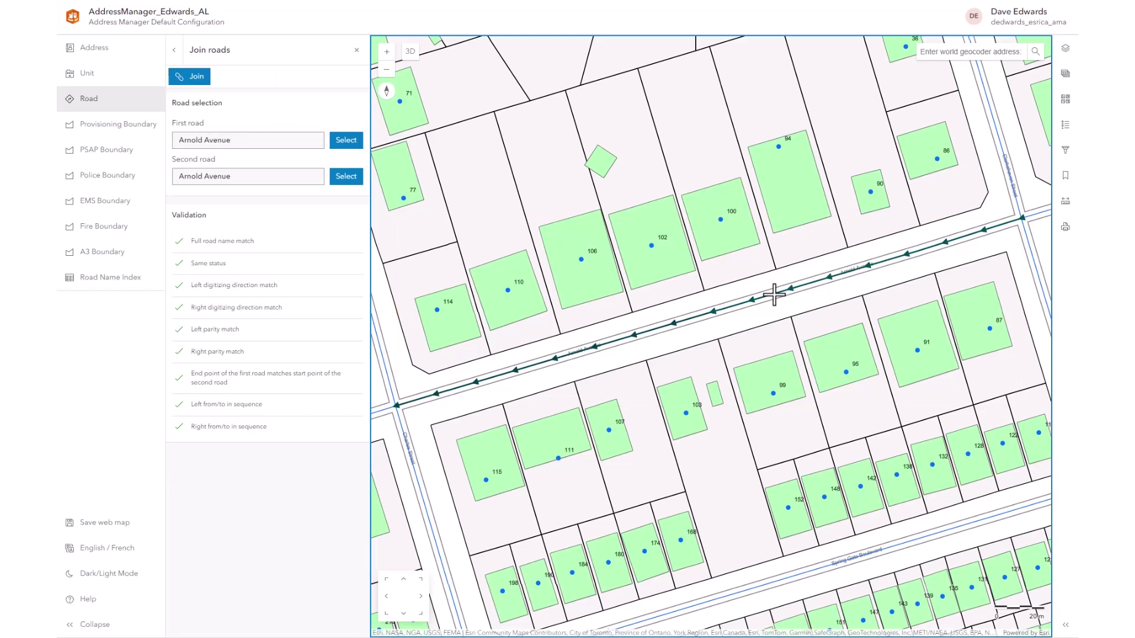
click(191, 76)
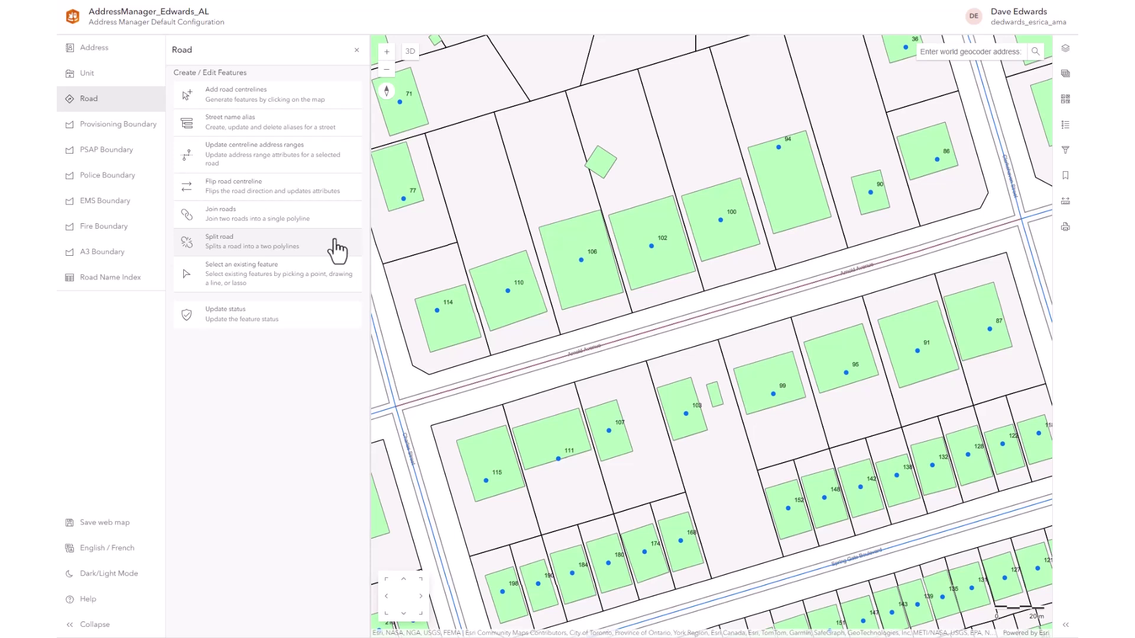
Split Arnold Avenue at a chosen point into 3 pieces, the first ranging left 87–99, right 86–100
click(335, 240)
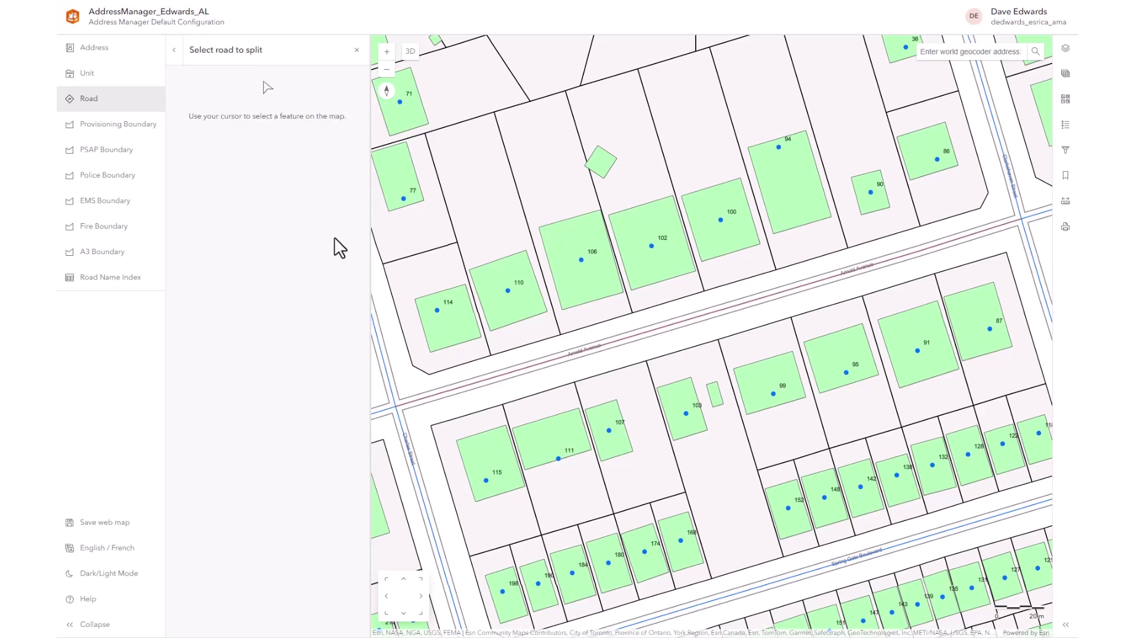
click(668, 329)
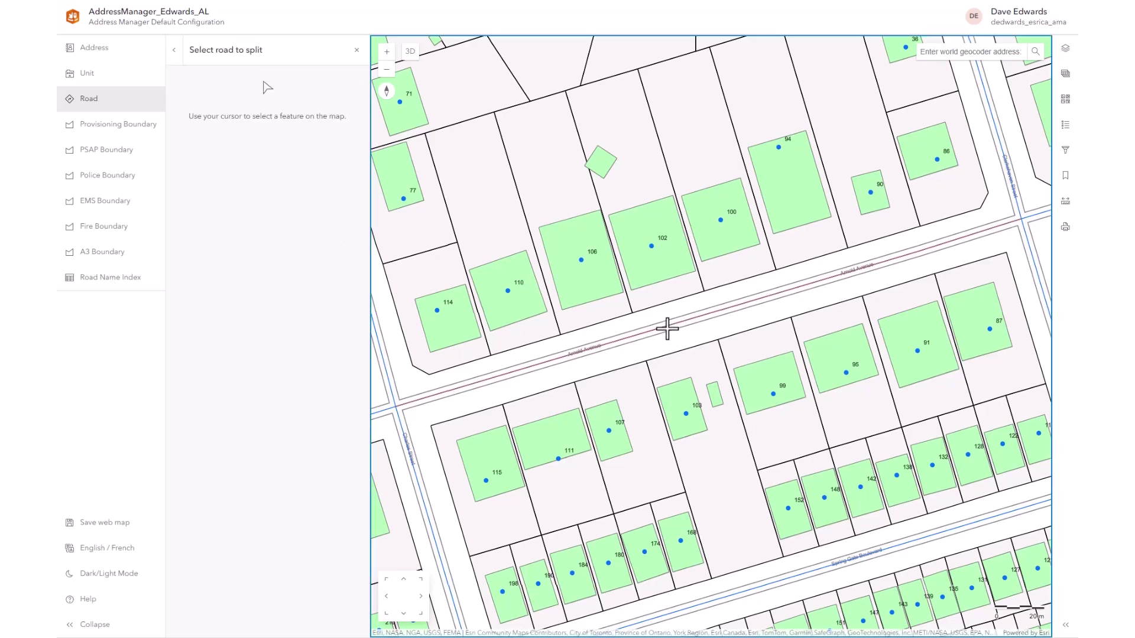
click(706, 321)
click(191, 79)
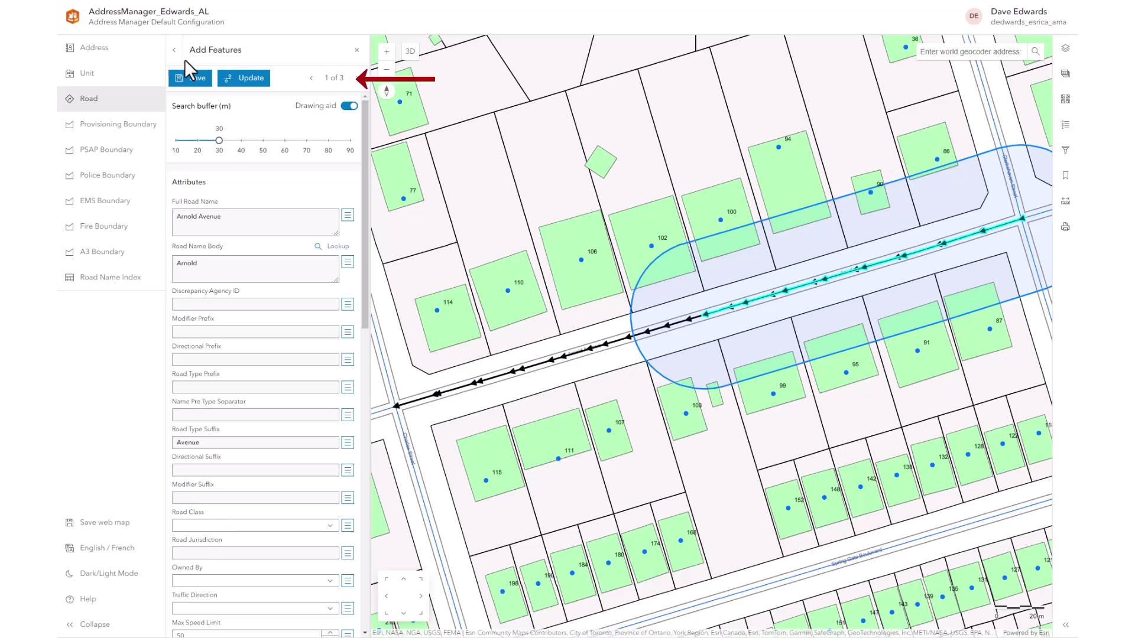
scroll(235, 224, down, 5)
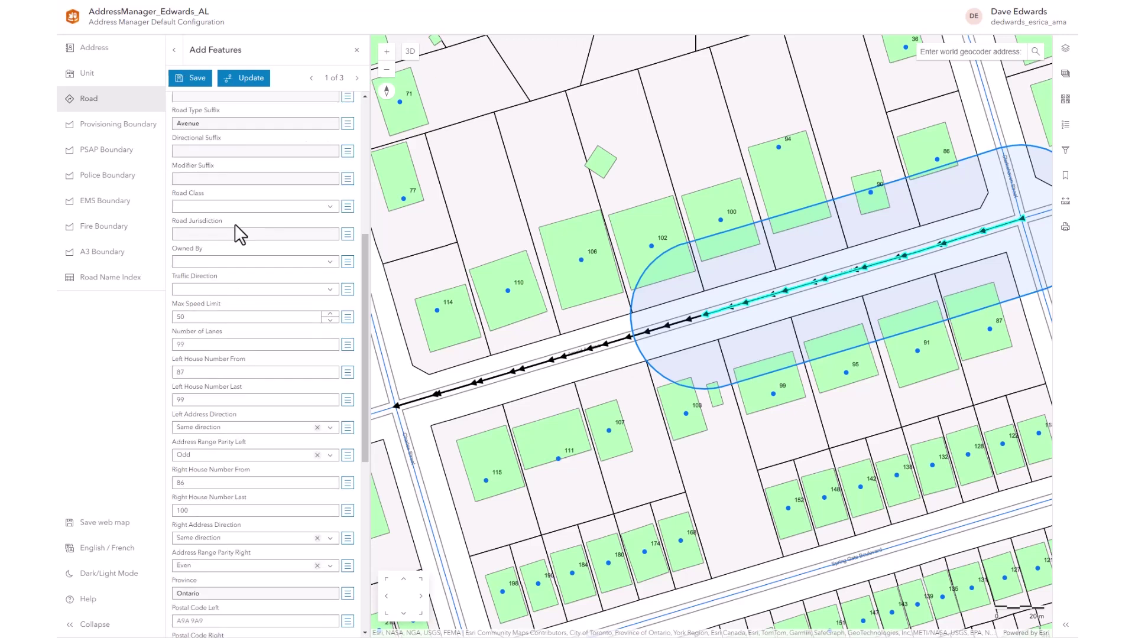